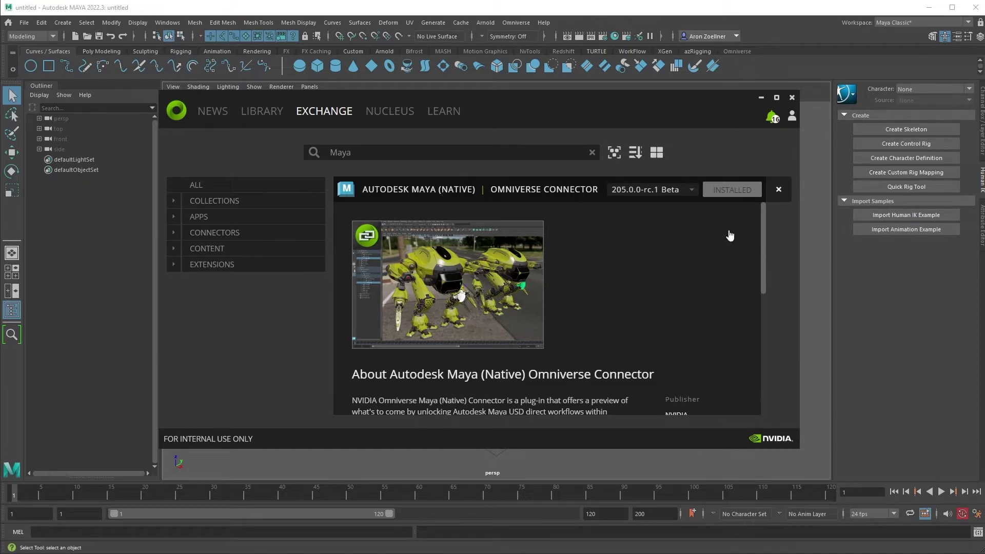
- Load the OmniNative.py plug-in from the Plug-in Manager, then close the manager
{"action": "left_click", "coordinate": [761, 100]}
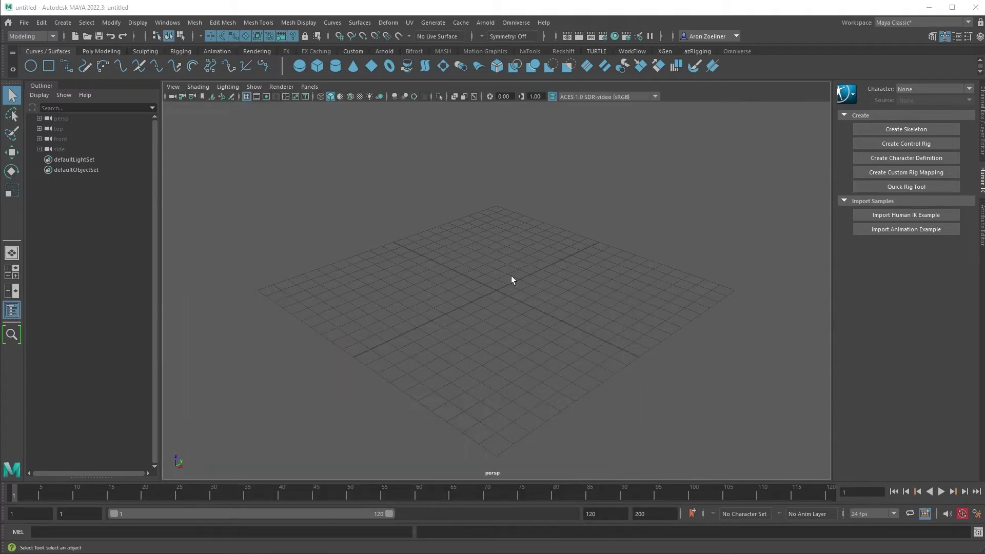
{"action": "left_click", "coordinate": [175, 20]}
{"action": "mouse_move", "coordinate": [197, 136]}
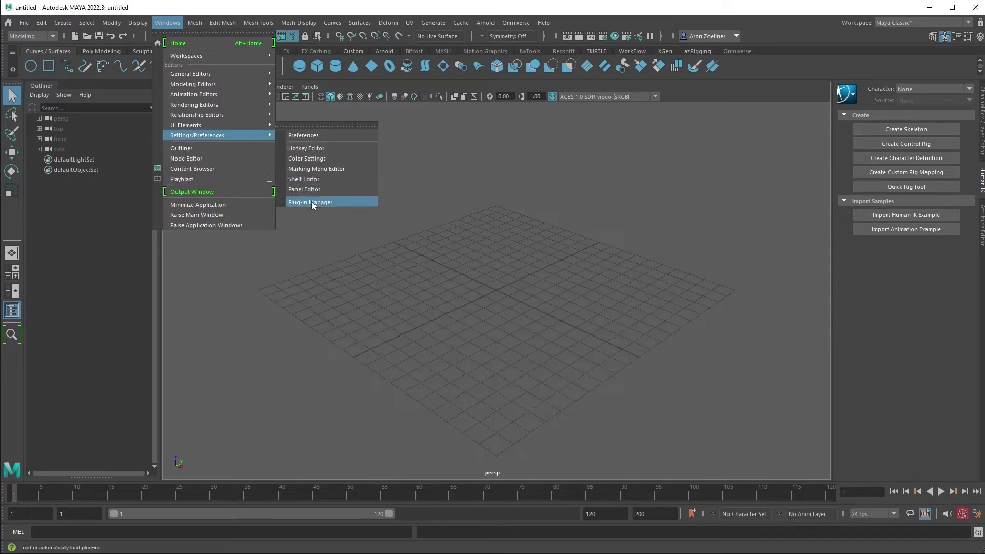
{"action": "left_click", "coordinate": [312, 201]}
{"action": "type", "text": "omni"}
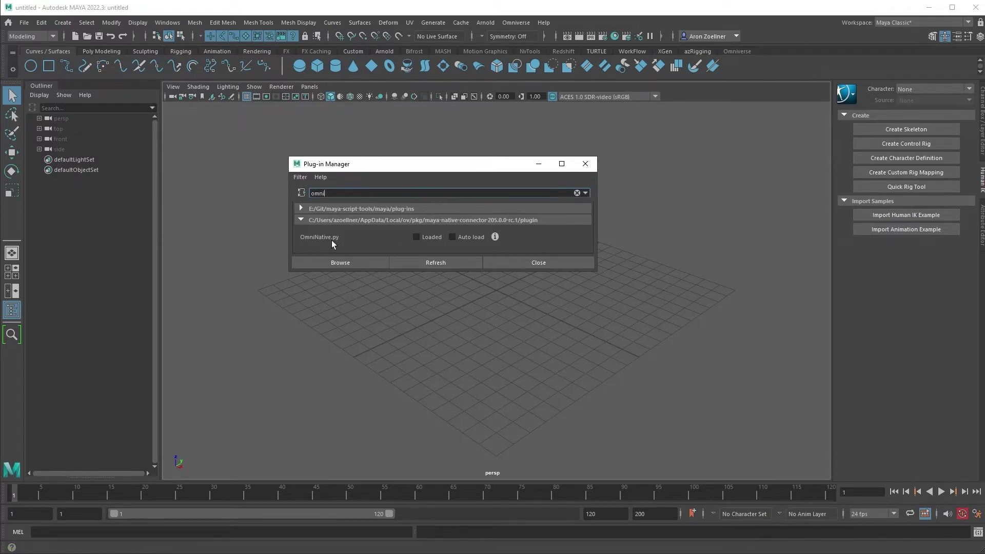
{"action": "left_click", "coordinate": [416, 237]}
{"action": "left_click", "coordinate": [553, 266]}
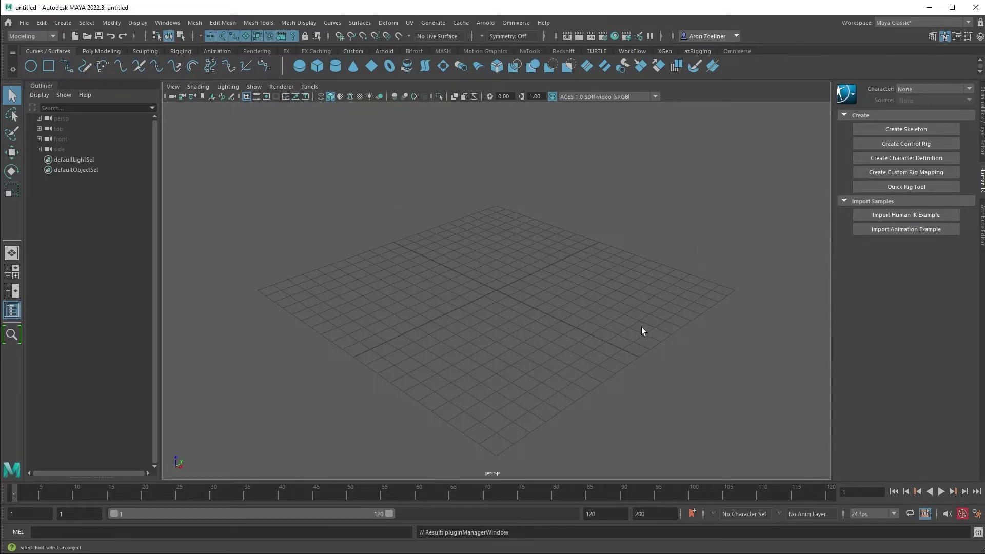
- Show the Omniverse shelf and check that the USD Layer Editor has no layers
{"action": "left_click", "coordinate": [729, 51]}
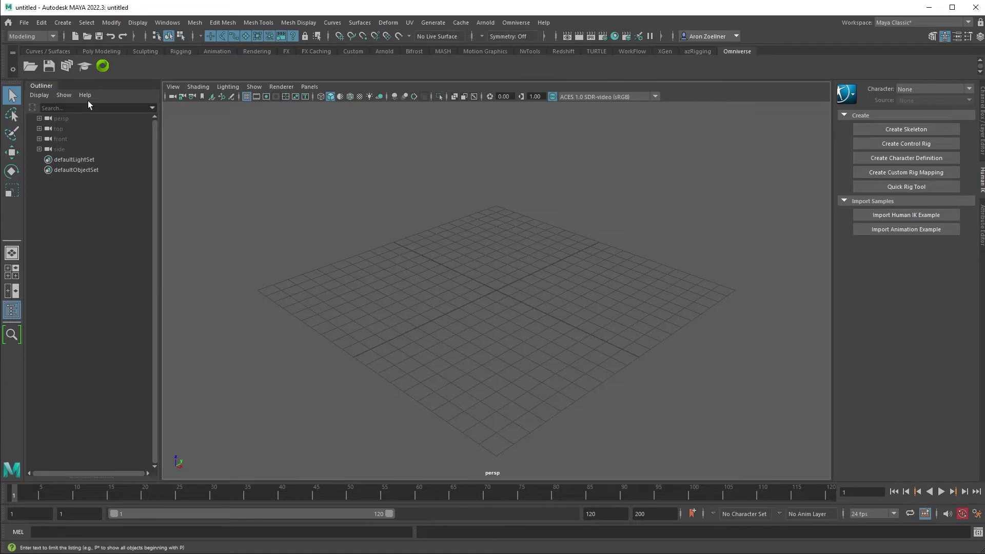
{"action": "left_click", "coordinate": [67, 66]}
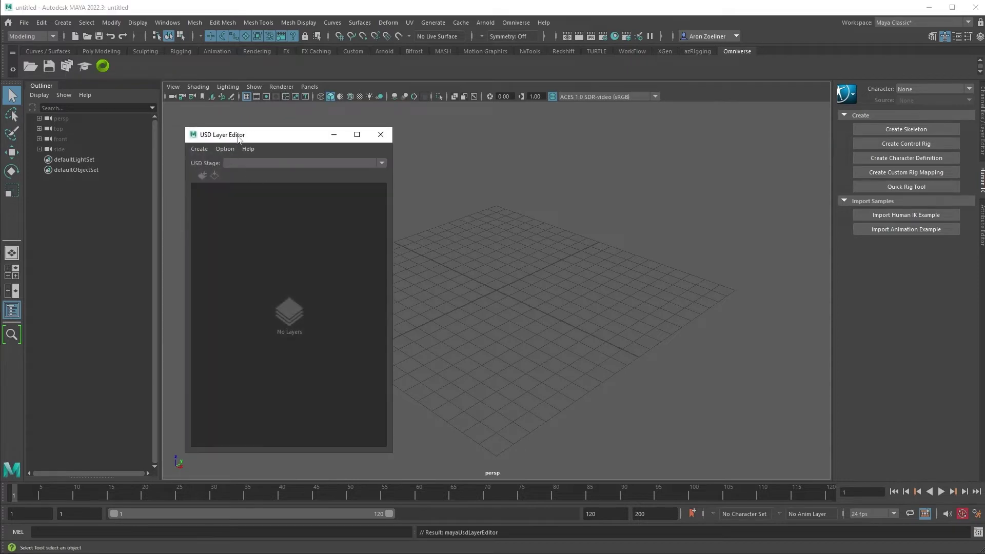
{"action": "left_click", "coordinate": [380, 135]}
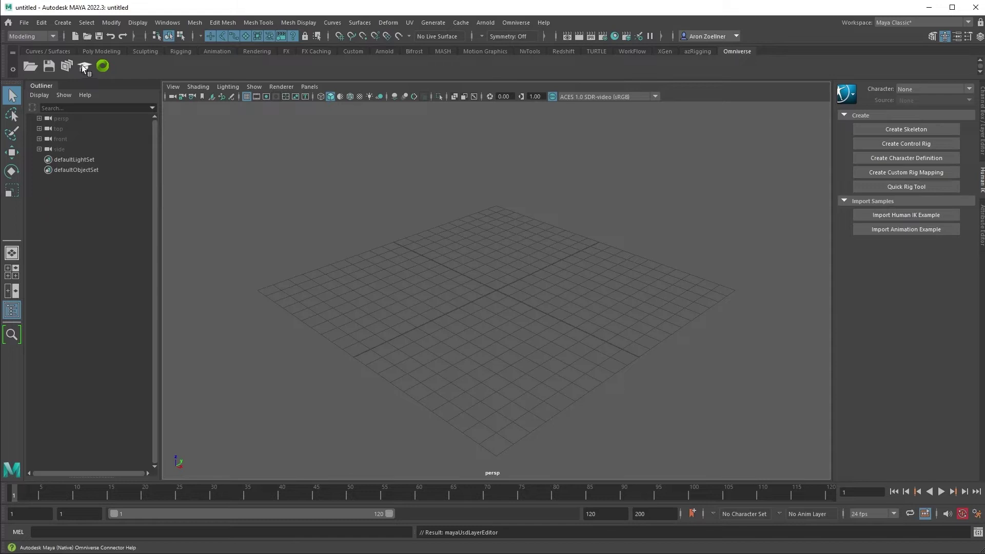
{"action": "left_click", "coordinate": [108, 65]}
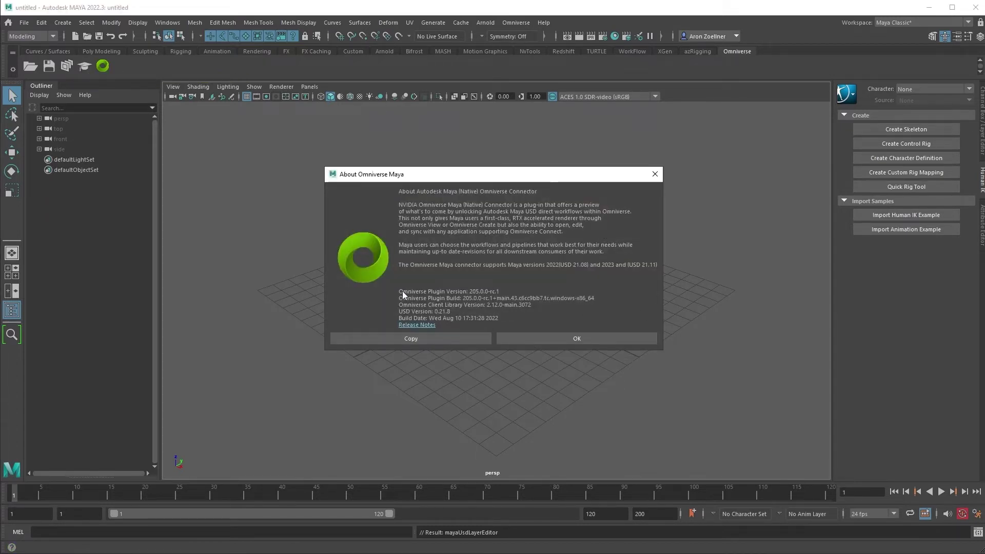
{"action": "left_click", "coordinate": [406, 339]}
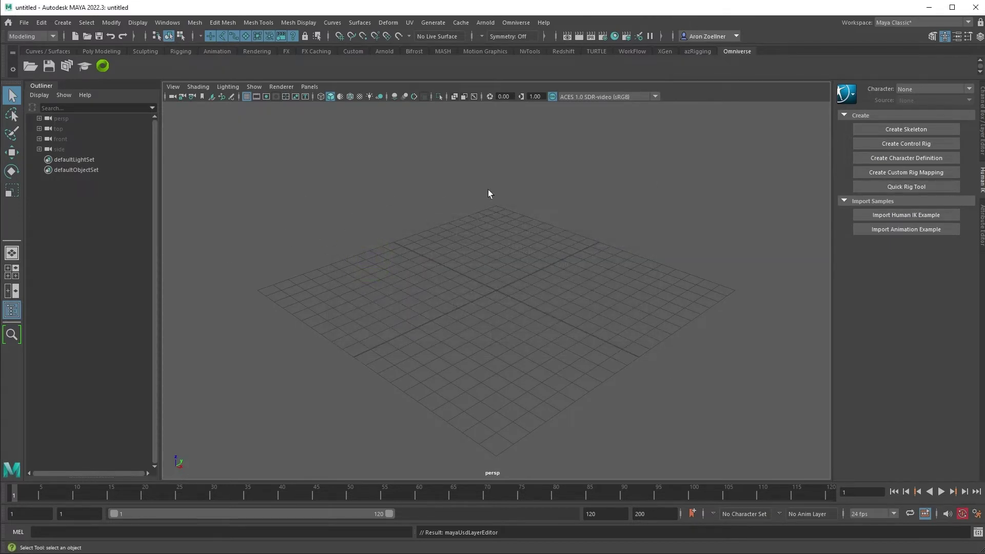
{"action": "left_click", "coordinate": [513, 24]}
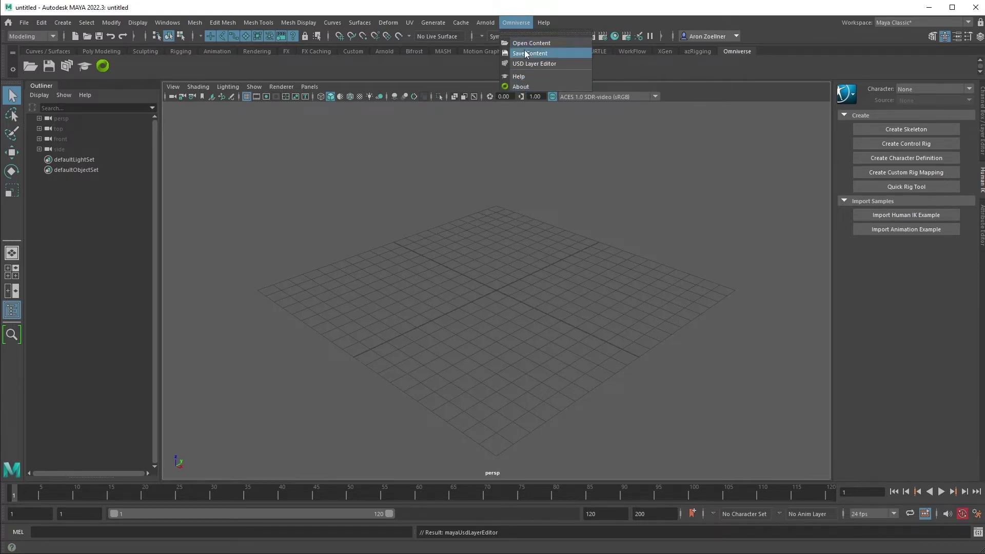
{"action": "left_click", "coordinate": [180, 165]}
{"action": "left_click", "coordinate": [486, 23]}
{"action": "left_click", "coordinate": [377, 235]}
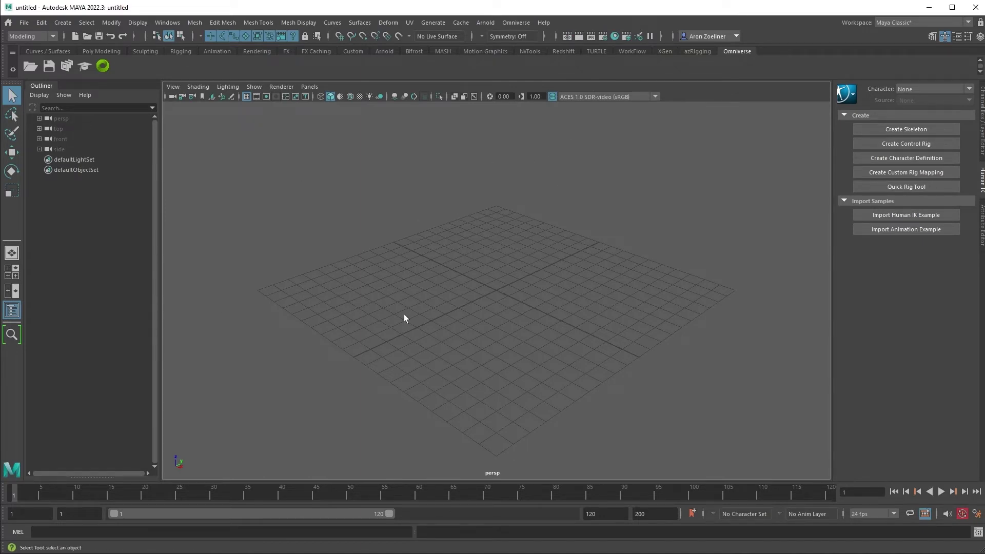
- Open the Omniverse Open Content browser and move the dialog aside
{"action": "left_click", "coordinate": [31, 67]}
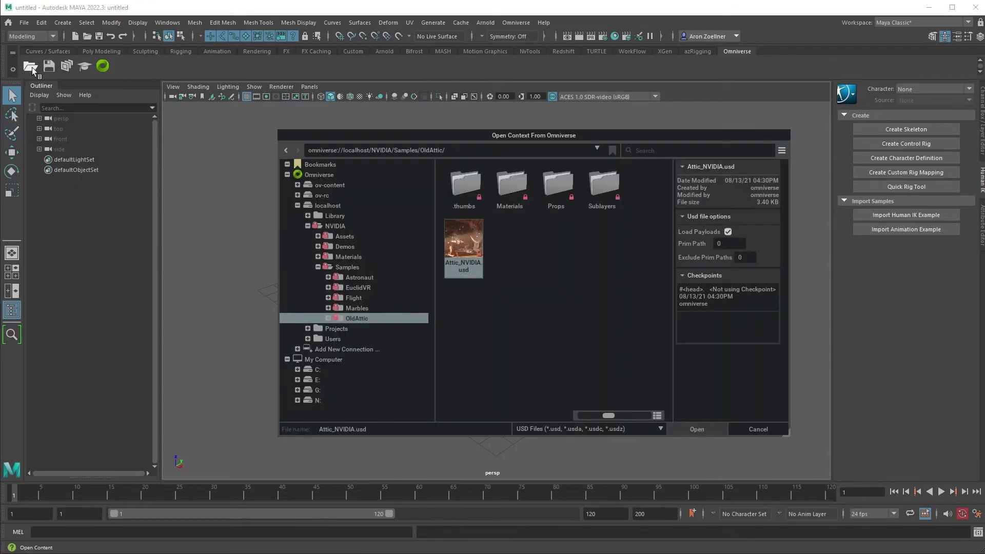
{"action": "mouse_move", "coordinate": [662, 135]}
{"action": "left_mouse_down"}
{"action": "mouse_move", "coordinate": [571, 173]}
{"action": "mouse_move", "coordinate": [638, 146]}
{"action": "left_mouse_up"}
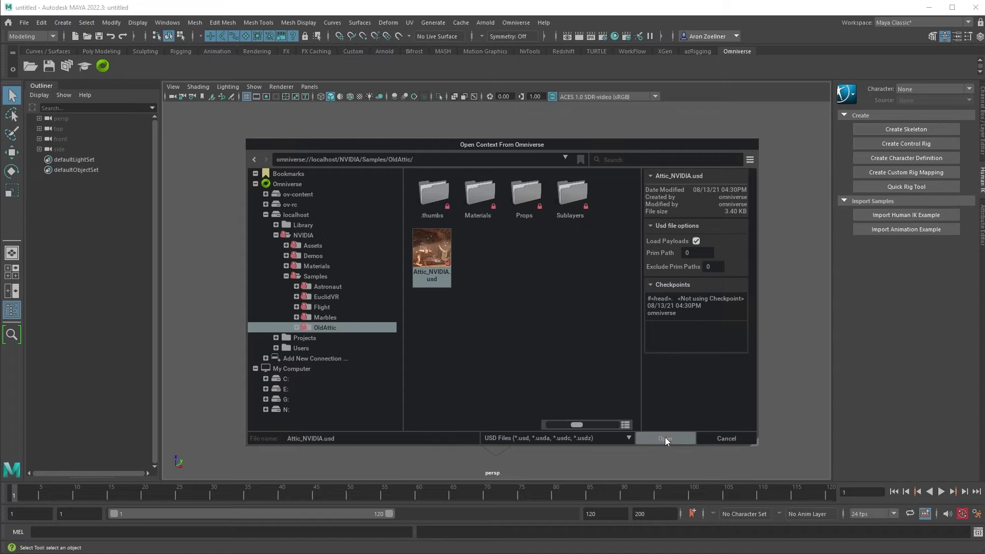
- Open Attic_NVIDIA.usd and view it through the scene's /Root/Camera
{"action": "left_click", "coordinate": [665, 437]}
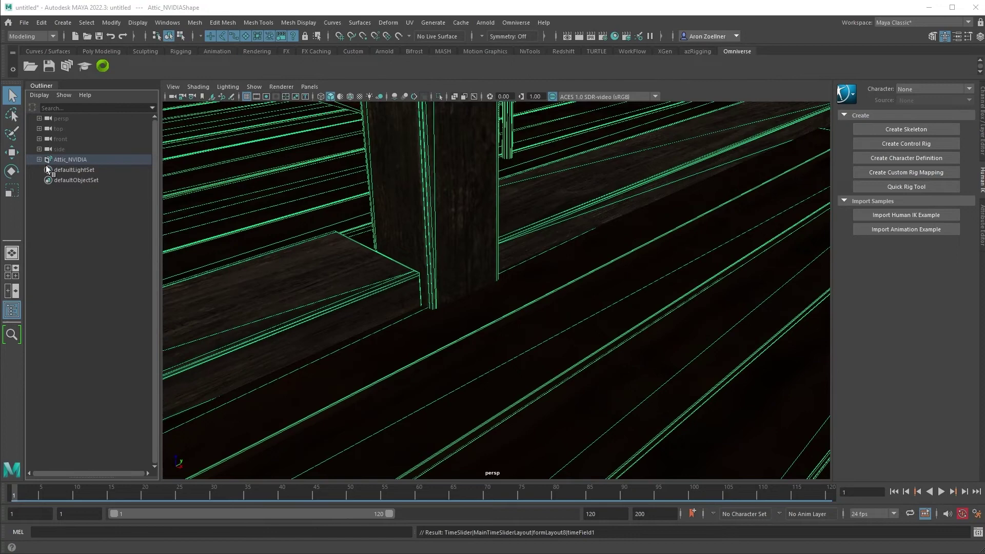
{"action": "left_click", "coordinate": [307, 86]}
{"action": "mouse_move", "coordinate": [326, 97]}
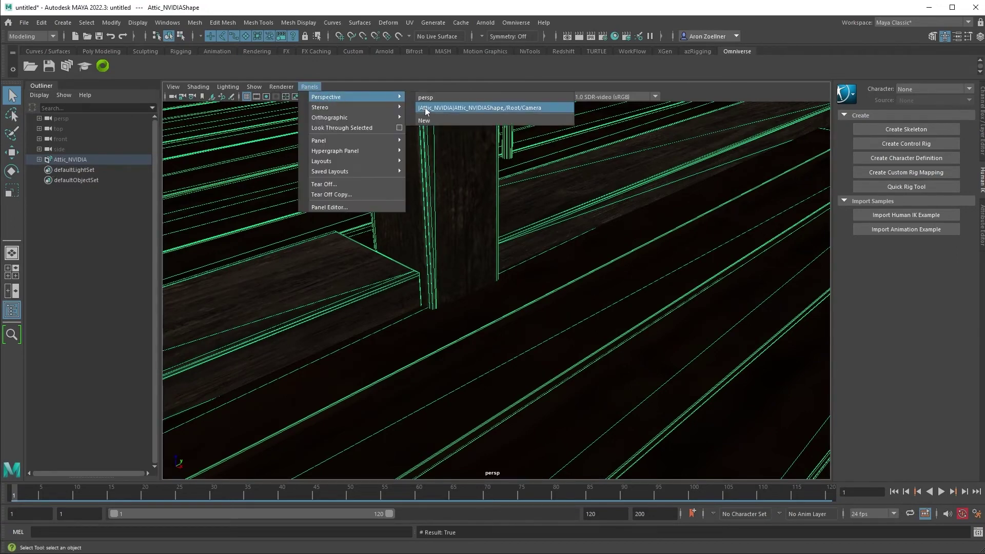
{"action": "left_click", "coordinate": [426, 110]}
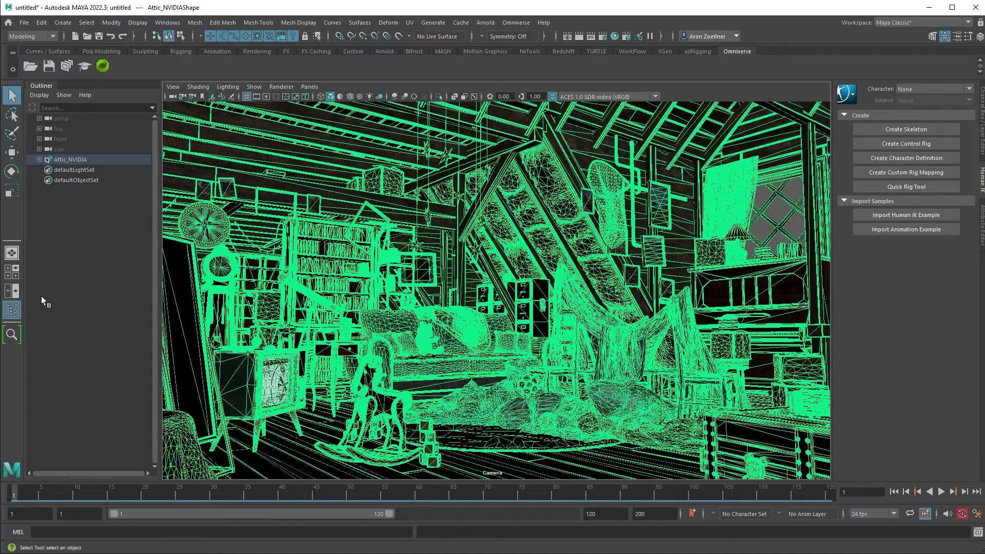
- Expand Attic_NVIDIA, Attic_NVIDIAShape, Root and Looks in the Outliner, then select Camera
{"action": "left_click", "coordinate": [77, 212]}
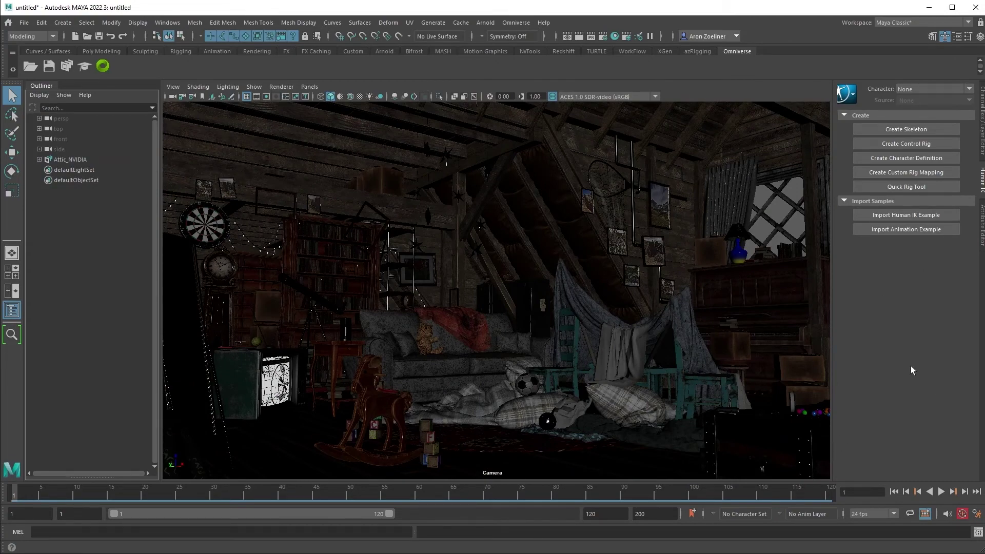
{"action": "left_click", "coordinate": [79, 161]}
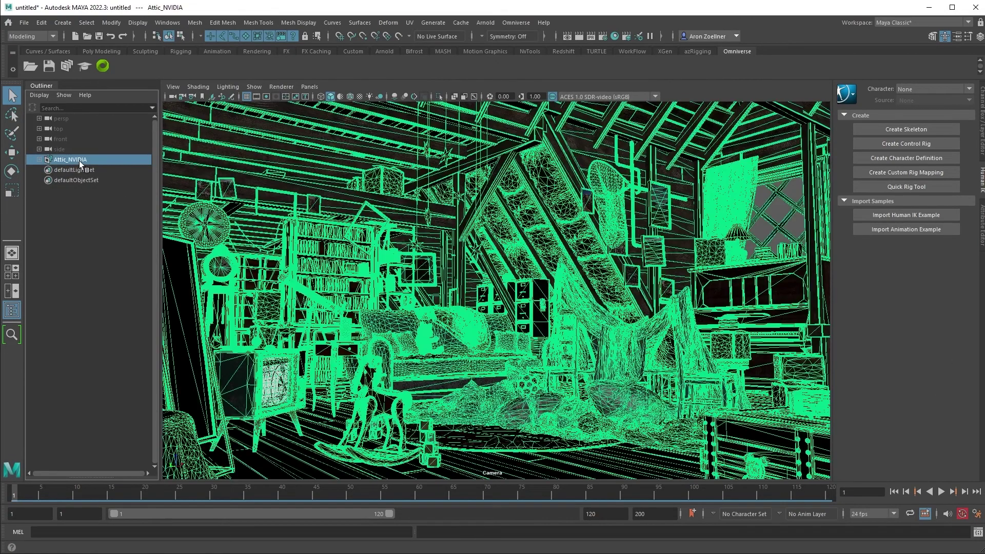
{"action": "left_click", "coordinate": [70, 201]}
{"action": "left_click", "coordinate": [39, 159]}
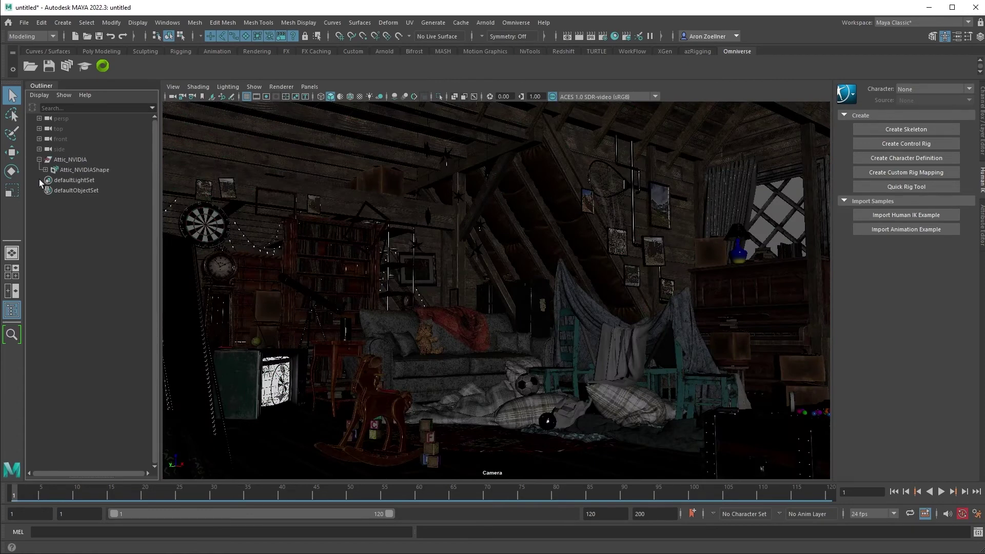
{"action": "left_click", "coordinate": [45, 170]}
{"action": "left_click", "coordinate": [51, 180]}
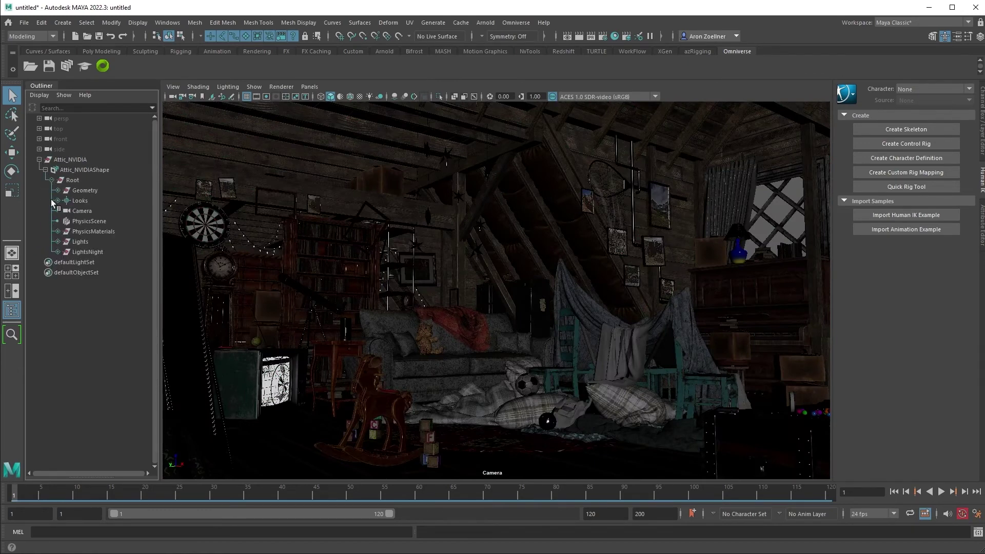
{"action": "left_click", "coordinate": [58, 201]}
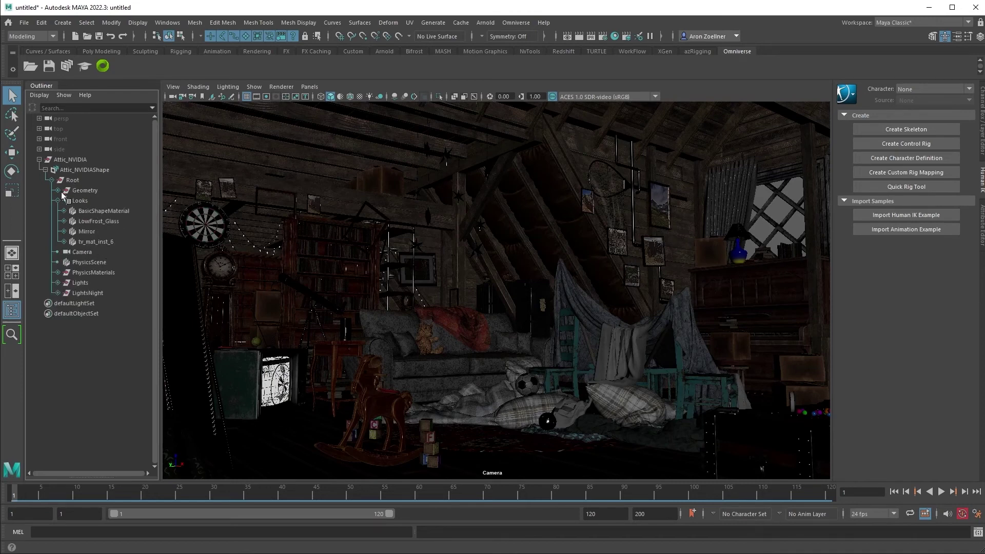
{"action": "left_click", "coordinate": [80, 251]}
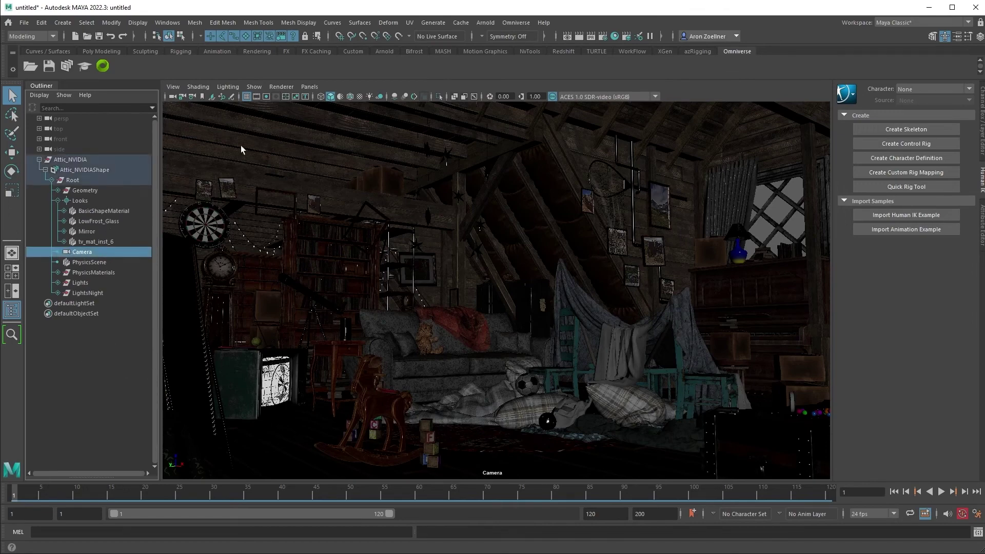
{"action": "left_click", "coordinate": [67, 66]}
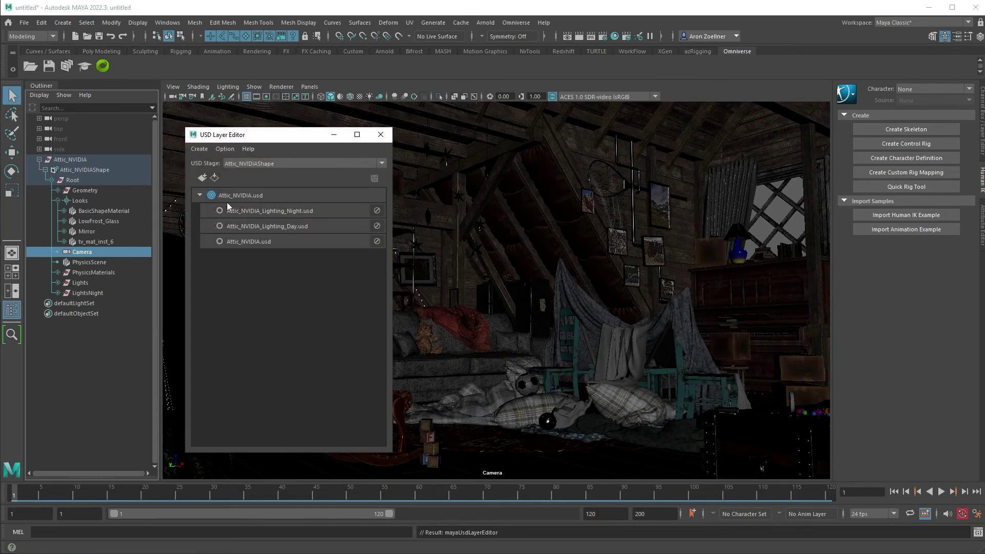
{"action": "left_click", "coordinate": [382, 136]}
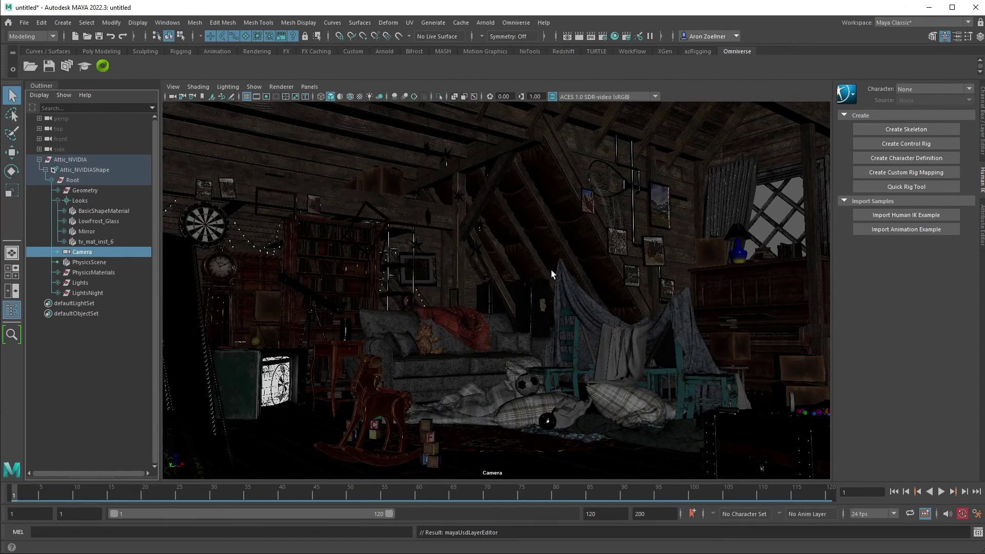